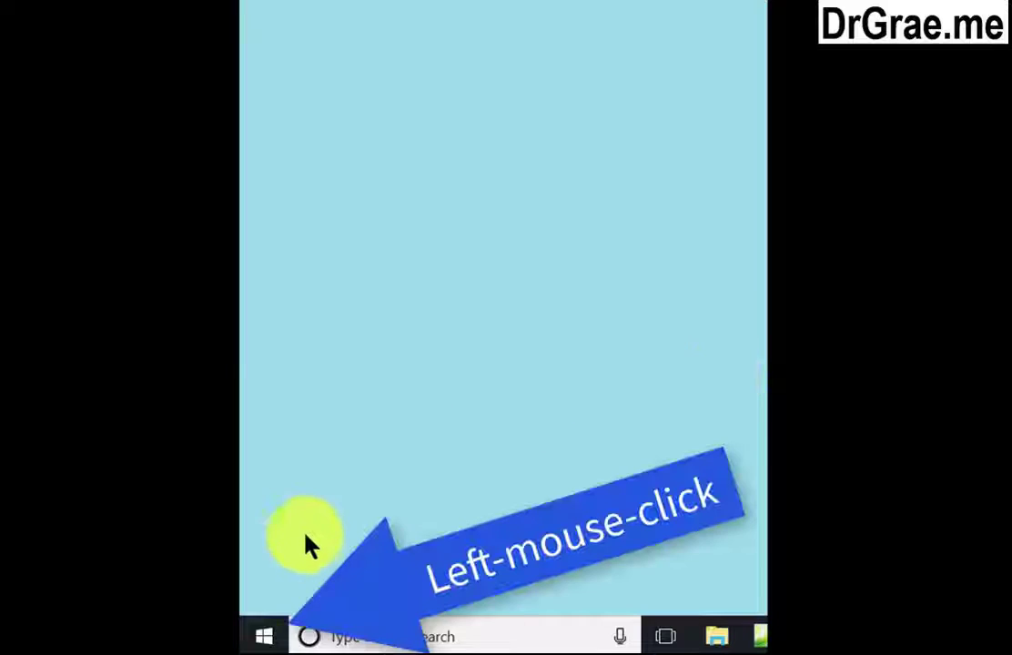
Step: Open the Windows Settings app from the Start menu
{"action": "left_click", "coordinate": [264, 636]}
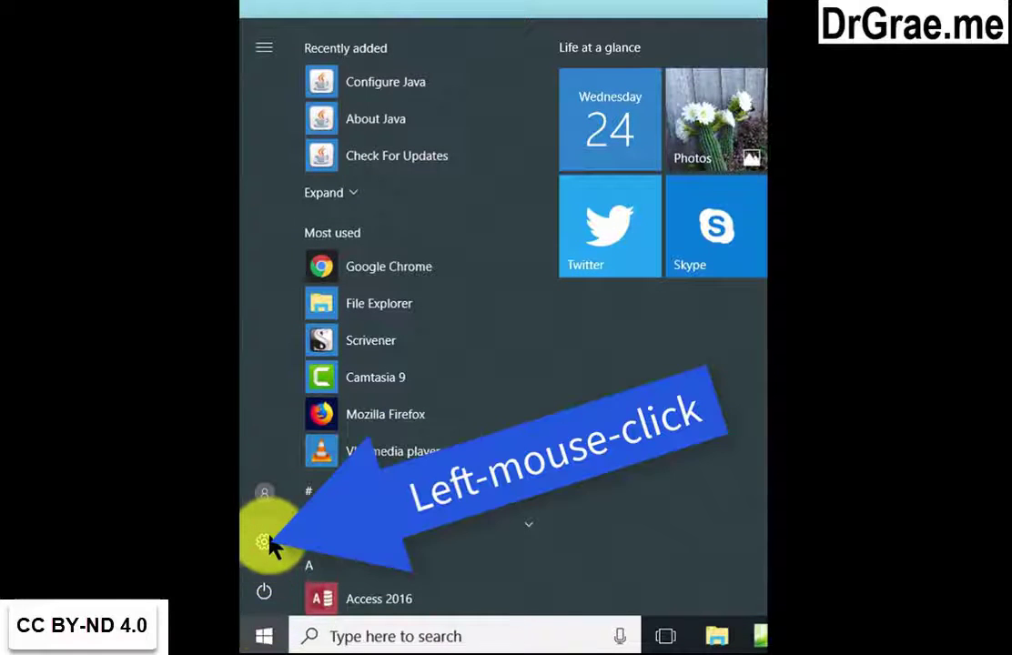
{"action": "left_click", "coordinate": [264, 543]}
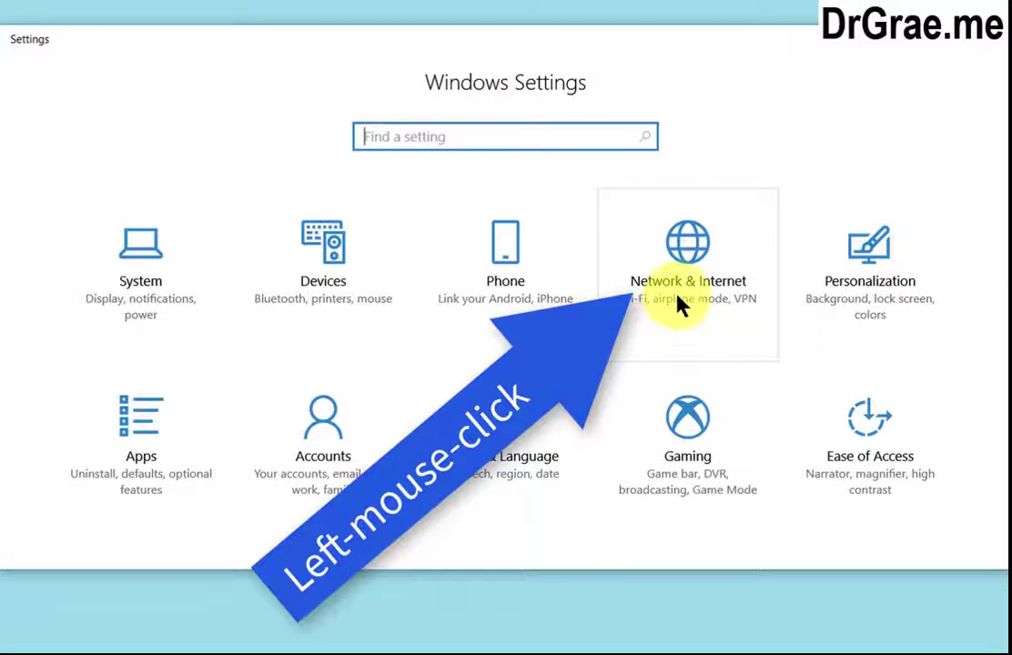
Step: Join the FusionAP_5cea5a Wi-Fi network from Network & Internet settings
{"action": "left_click", "coordinate": [677, 297]}
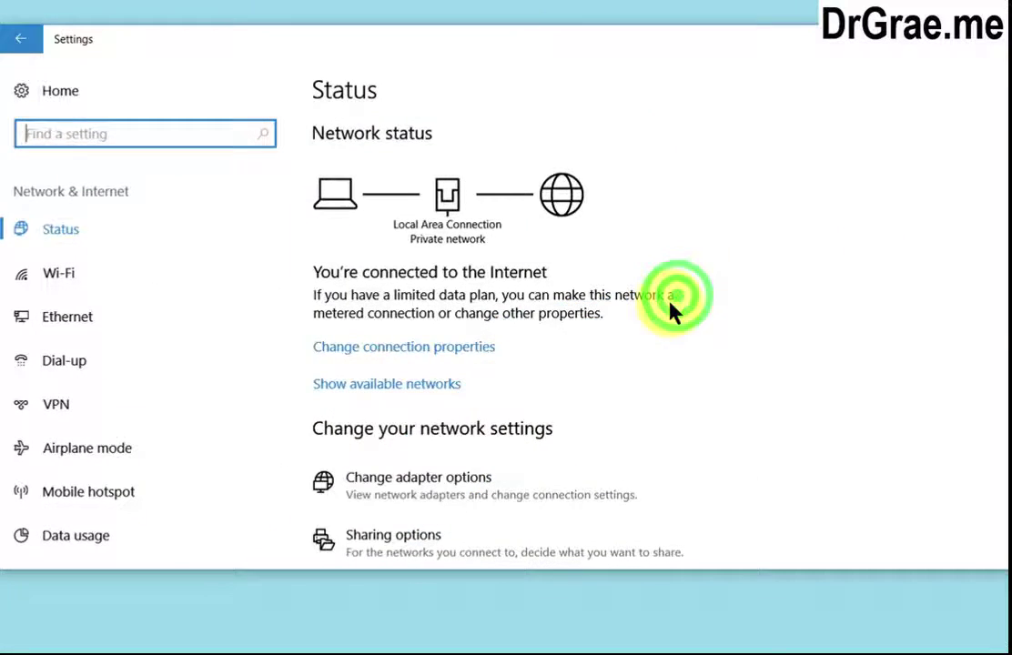
{"action": "left_click", "coordinate": [451, 385]}
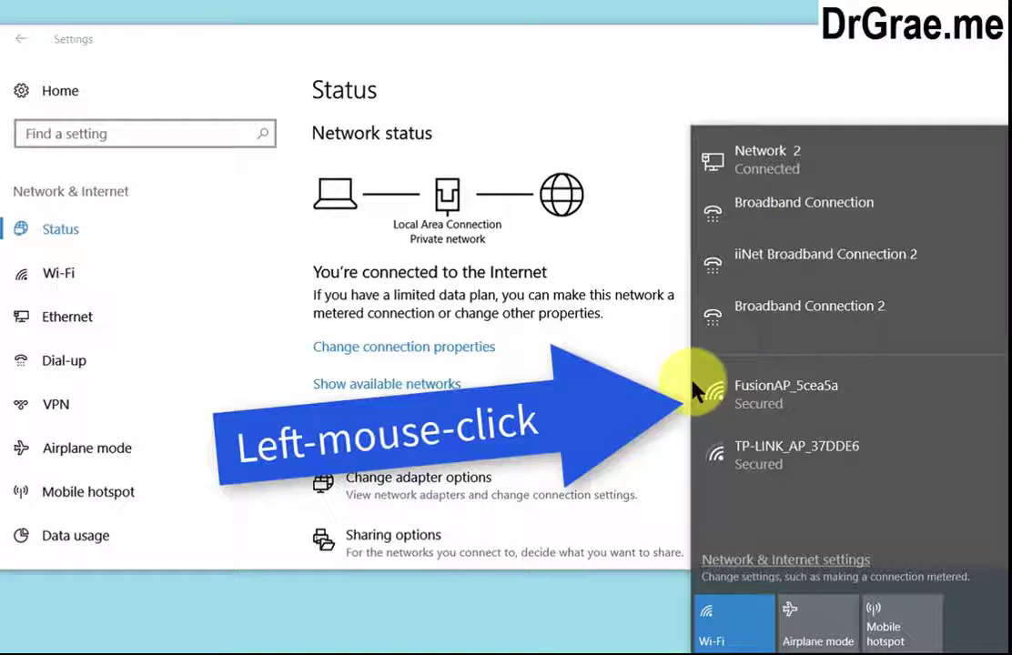
{"action": "left_click", "coordinate": [749, 395]}
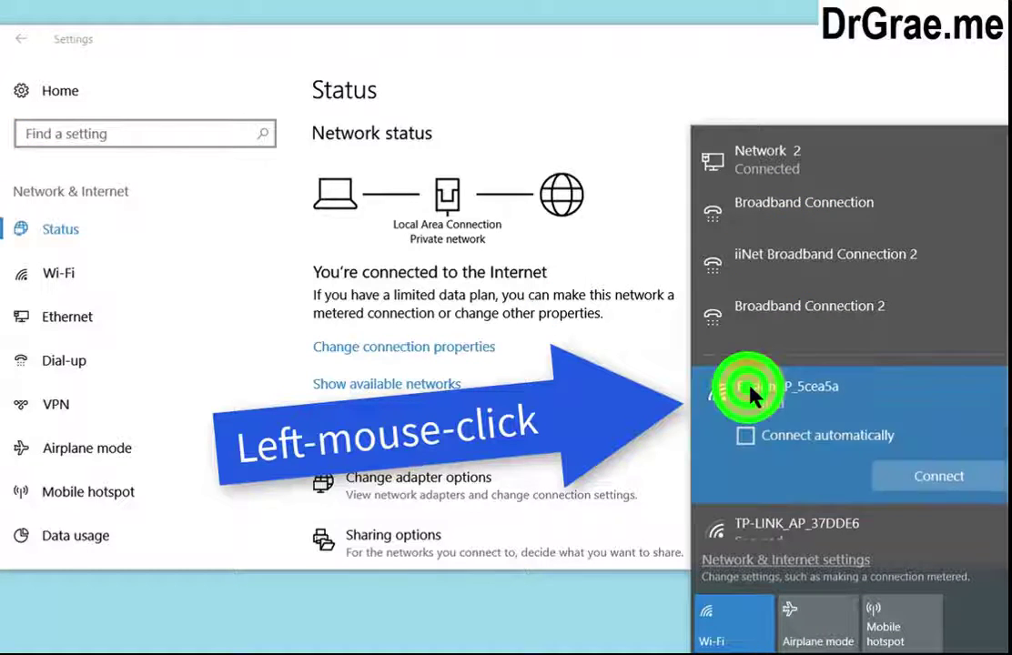
{"action": "left_click", "coordinate": [901, 480]}
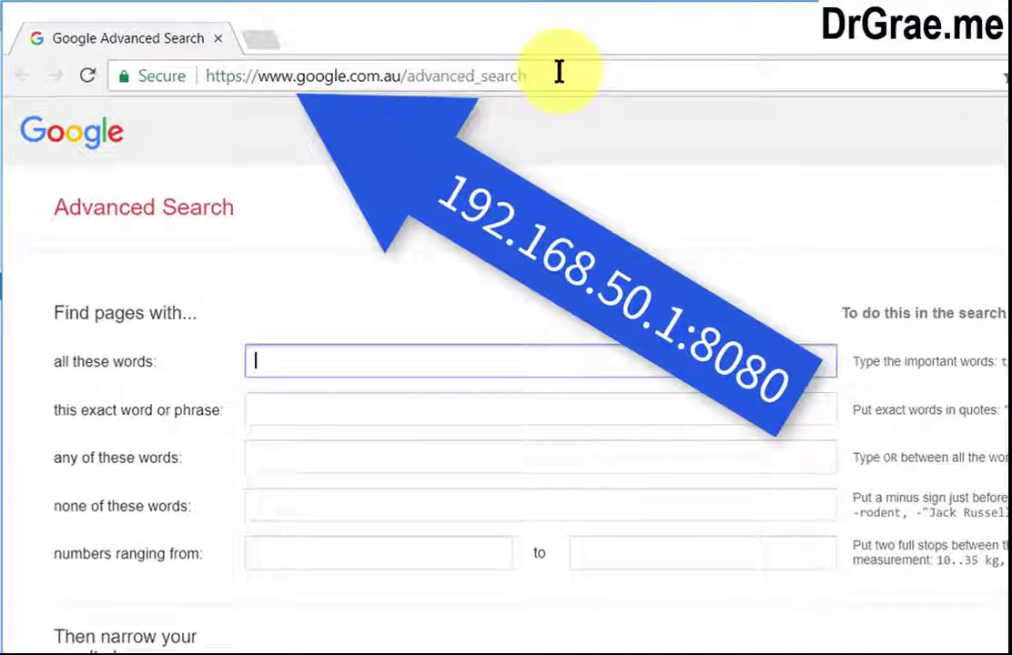
Step: Replace the Chrome address with 192.168.50.1:8080 without loading it yet
{"action": "left_click", "coordinate": [446, 61]}
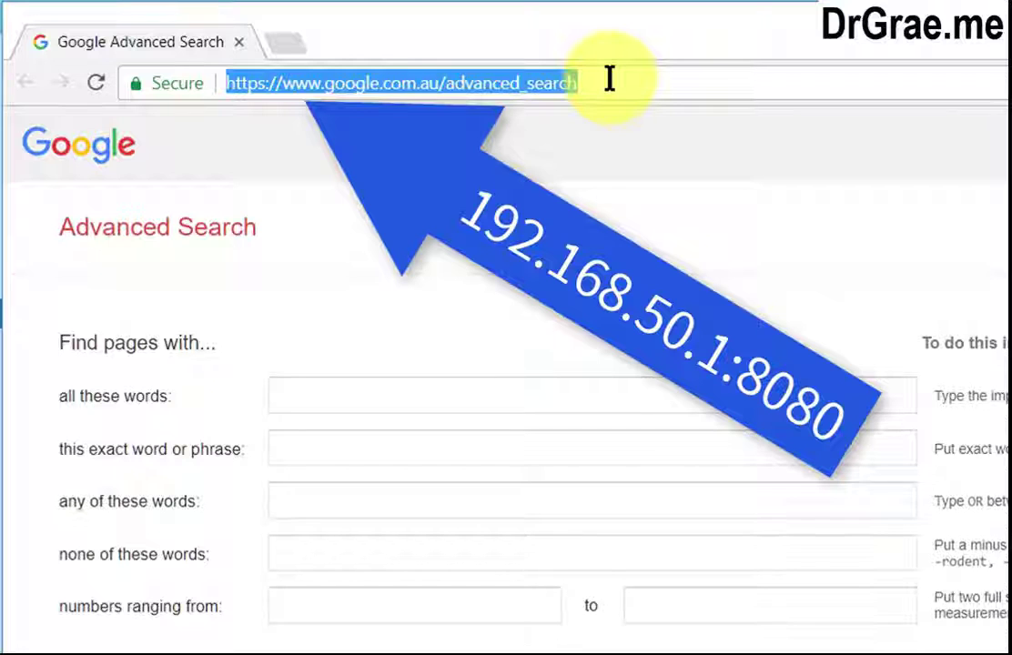
{"action": "type", "text": "19"}
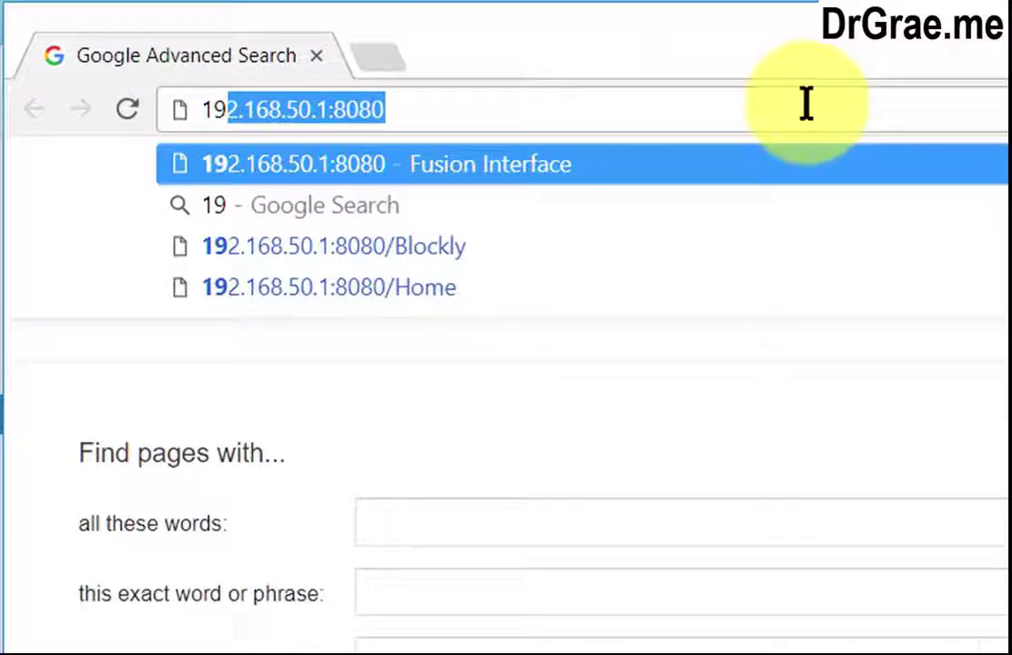
{"action": "type", "text": "2"}
{"action": "type", "text": ".16"}
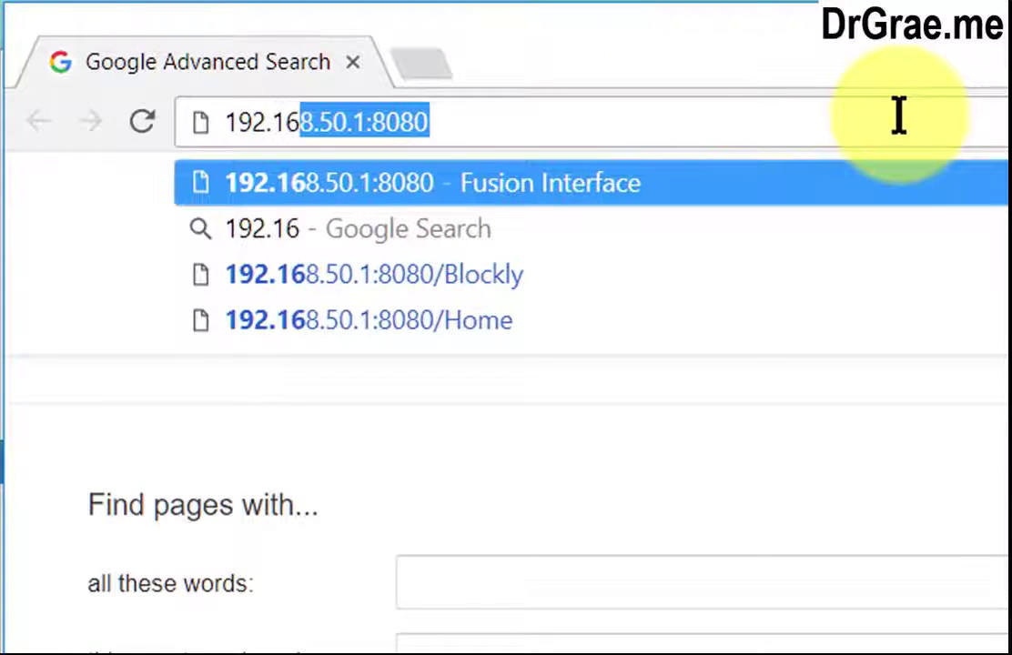
{"action": "type", "text": "8.50"}
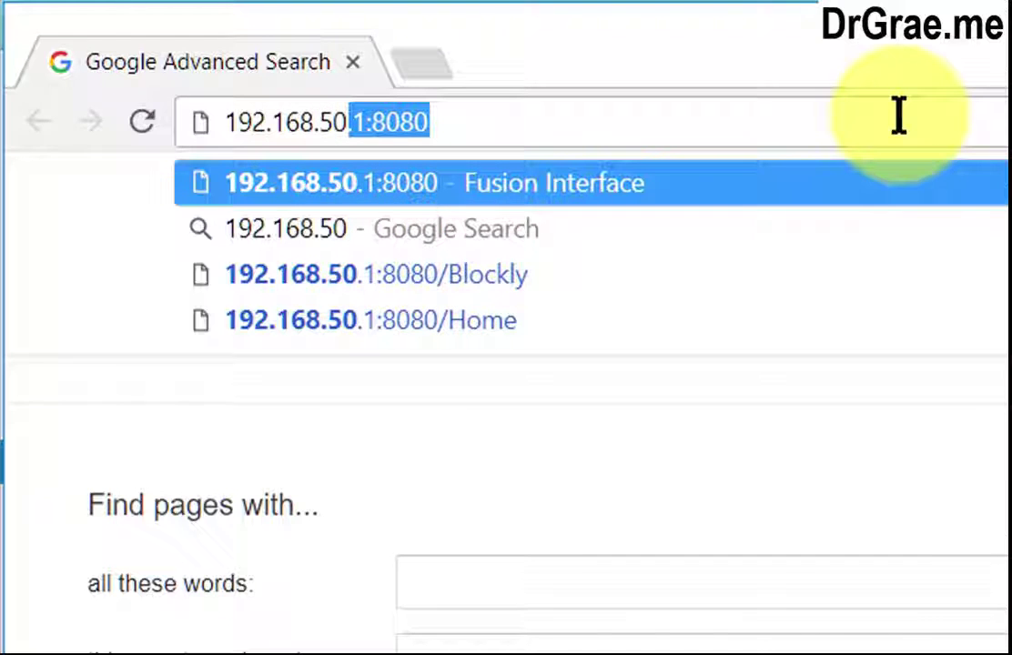
{"action": "type", "text": ".1:"}
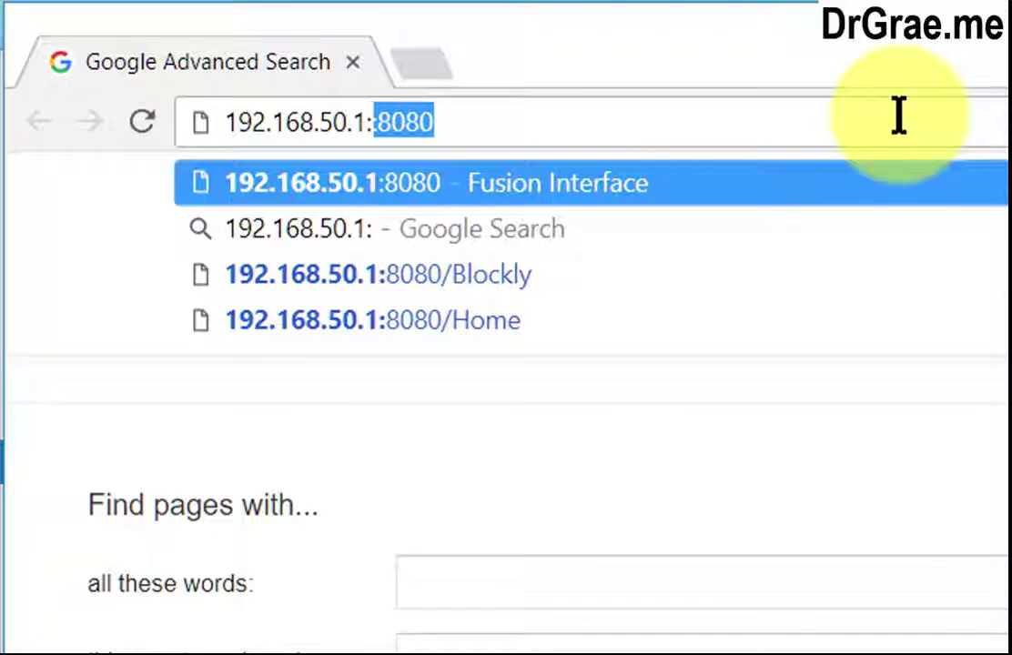
{"action": "type", "text": "8080"}
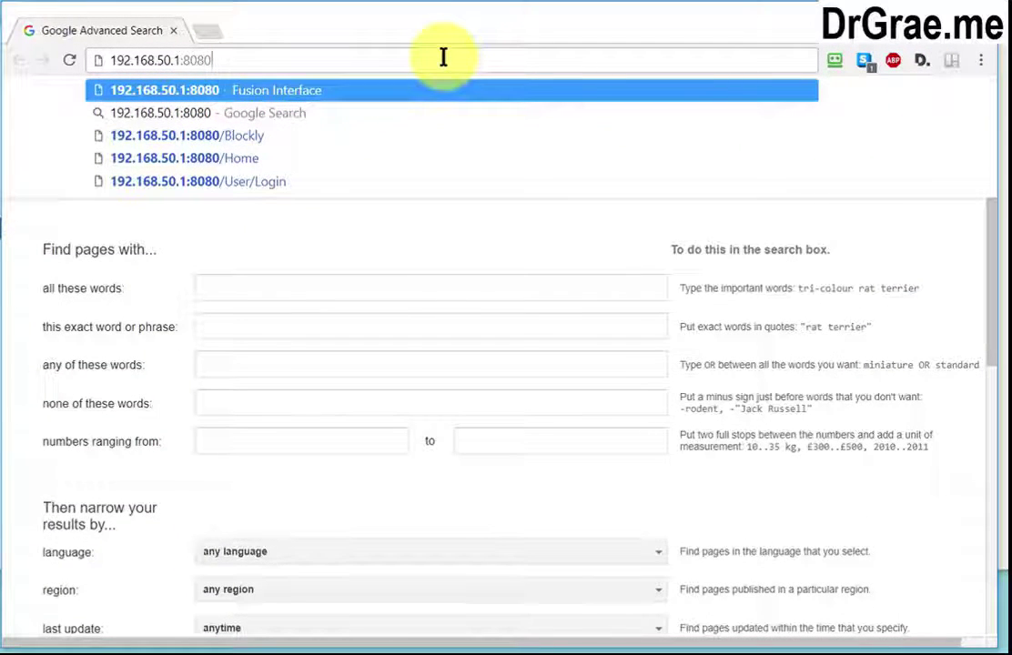
Step: Load the robot page and log in as User1 with the account password, dismissing the save-password prompt
{"action": "key", "text": "Return"}
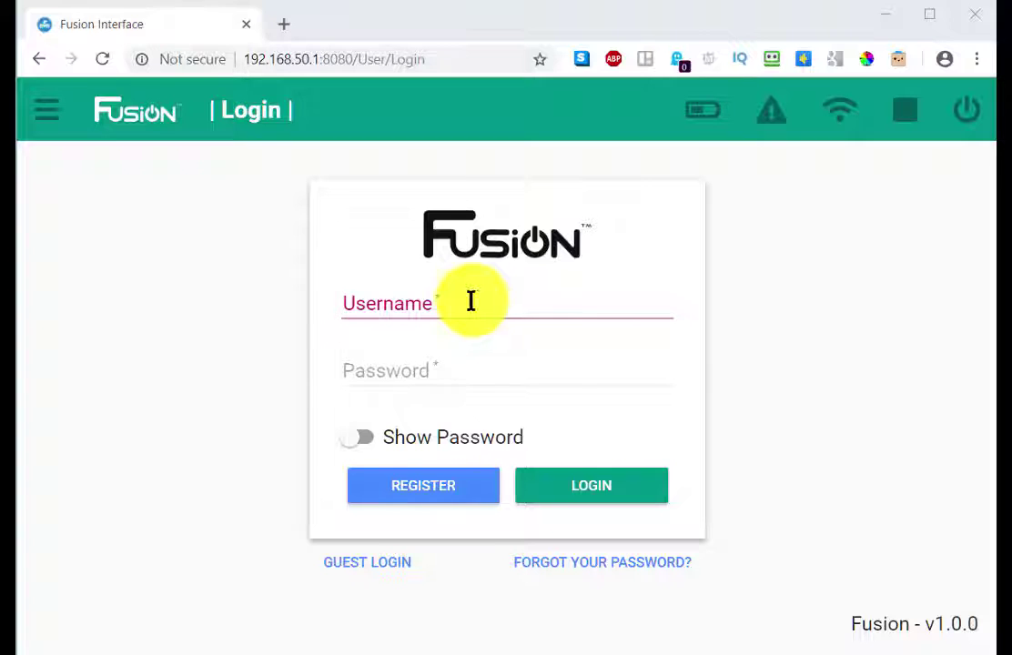
{"action": "left_click", "coordinate": [470, 300]}
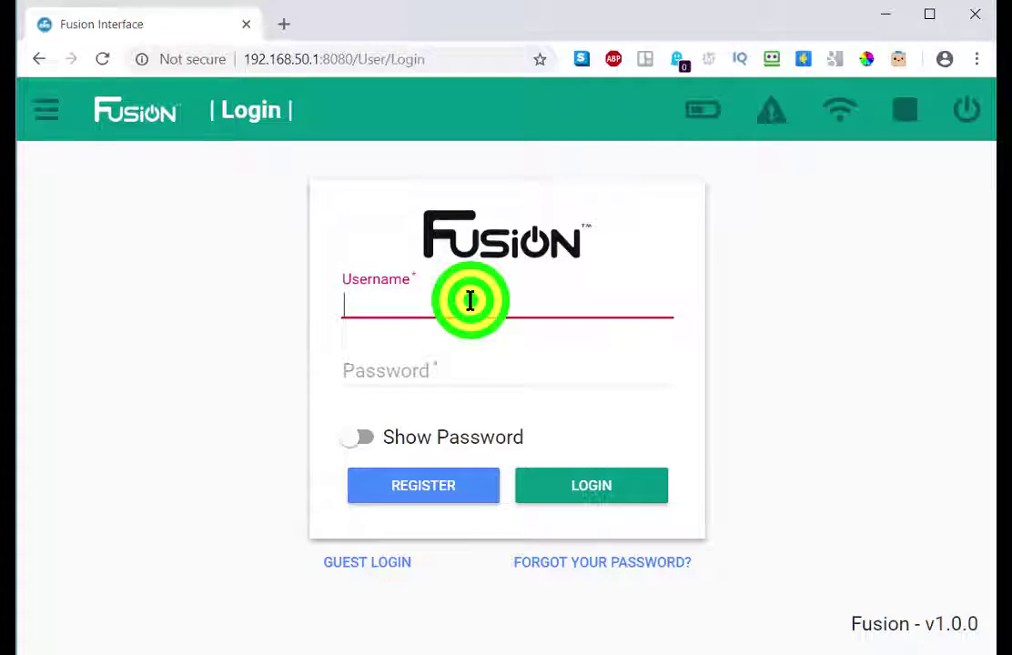
{"action": "type", "text": "Us"}
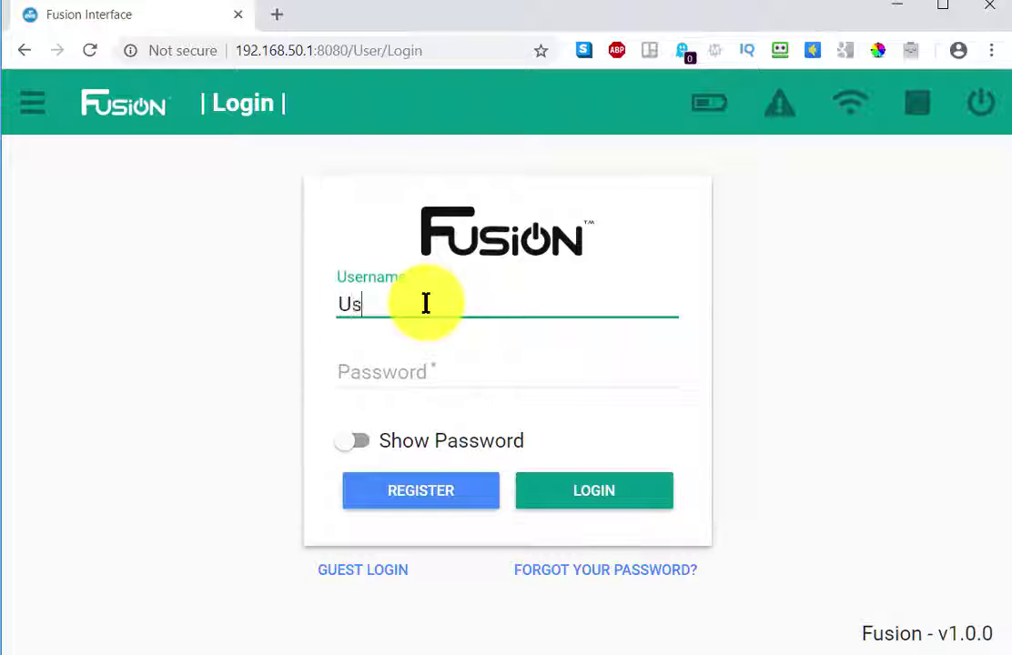
{"action": "type", "text": "er1"}
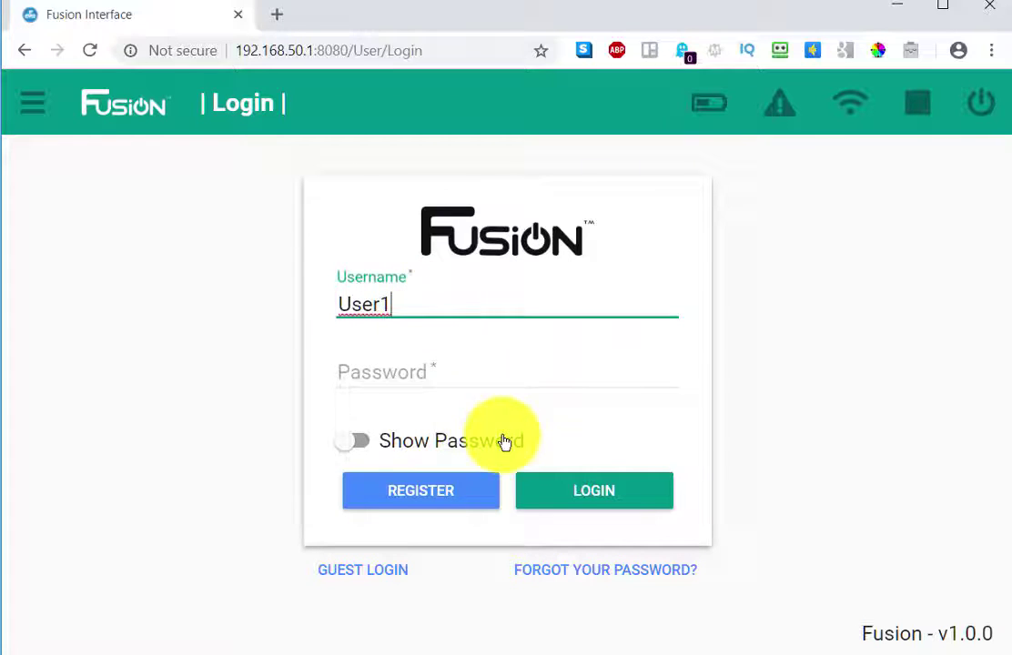
{"action": "left_click", "coordinate": [454, 375]}
{"action": "type", "text": "p"}
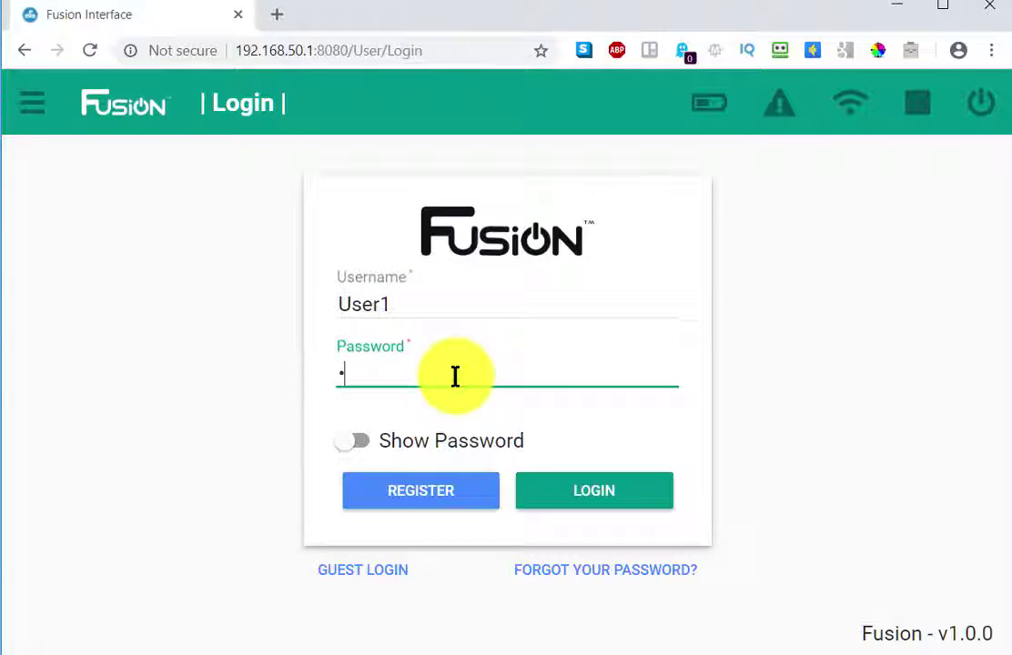
{"action": "type", "text": "ss"}
{"action": "left_click", "coordinate": [583, 507]}
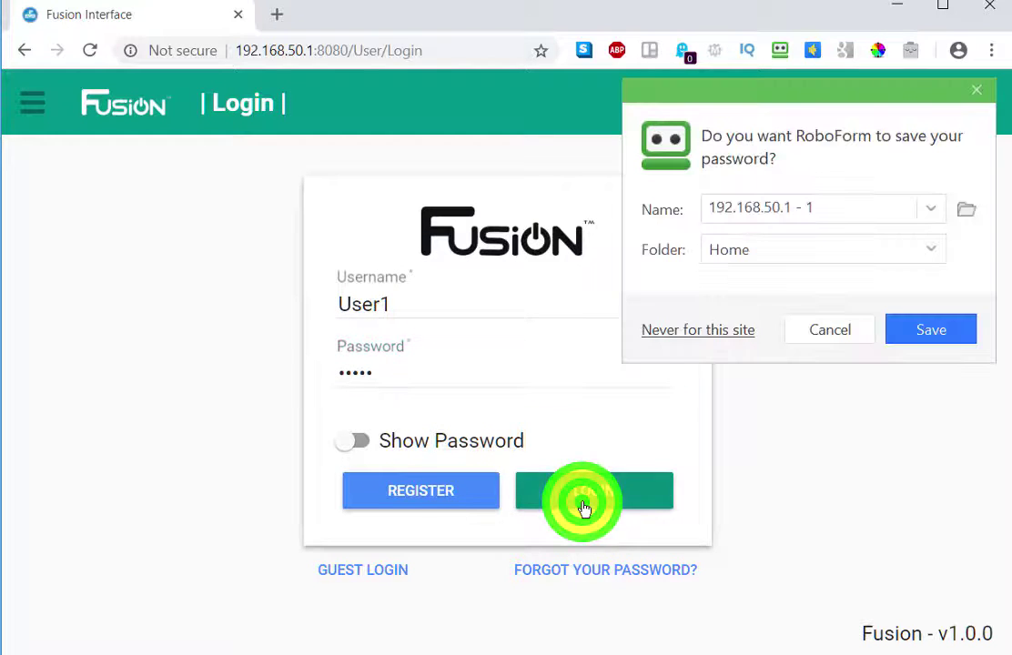
{"action": "left_click", "coordinate": [981, 89]}
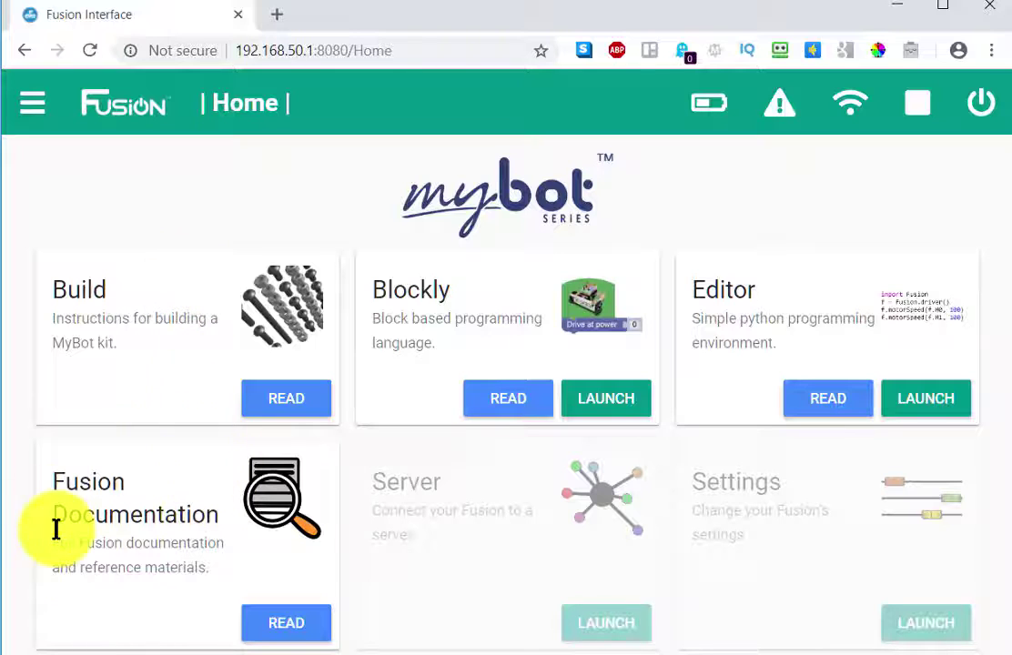
{"action": "left_click", "coordinate": [528, 414]}
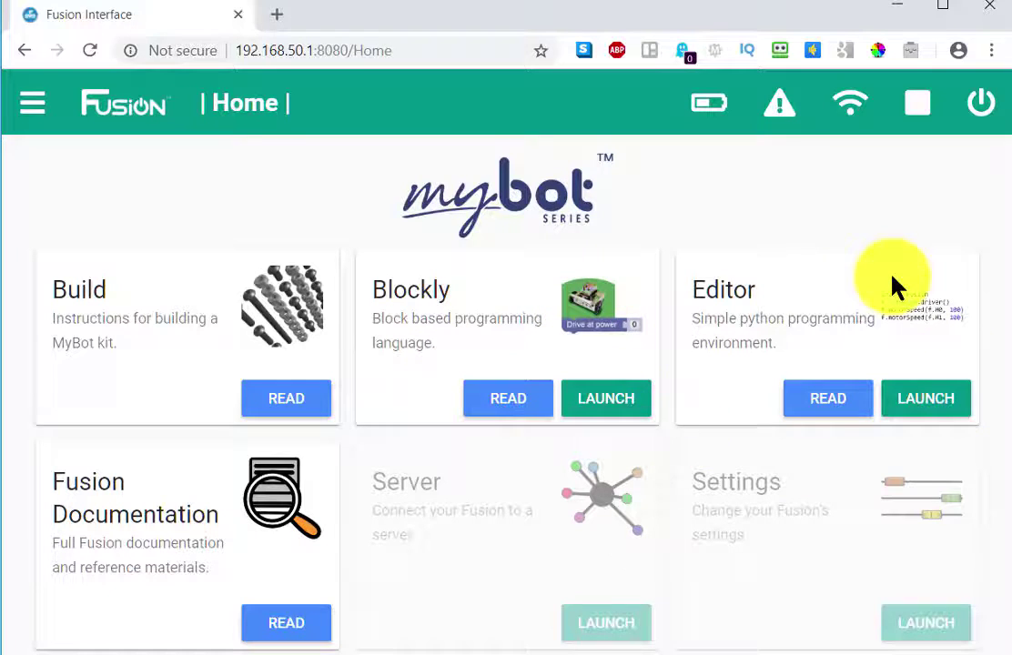
{"action": "left_click", "coordinate": [619, 402]}
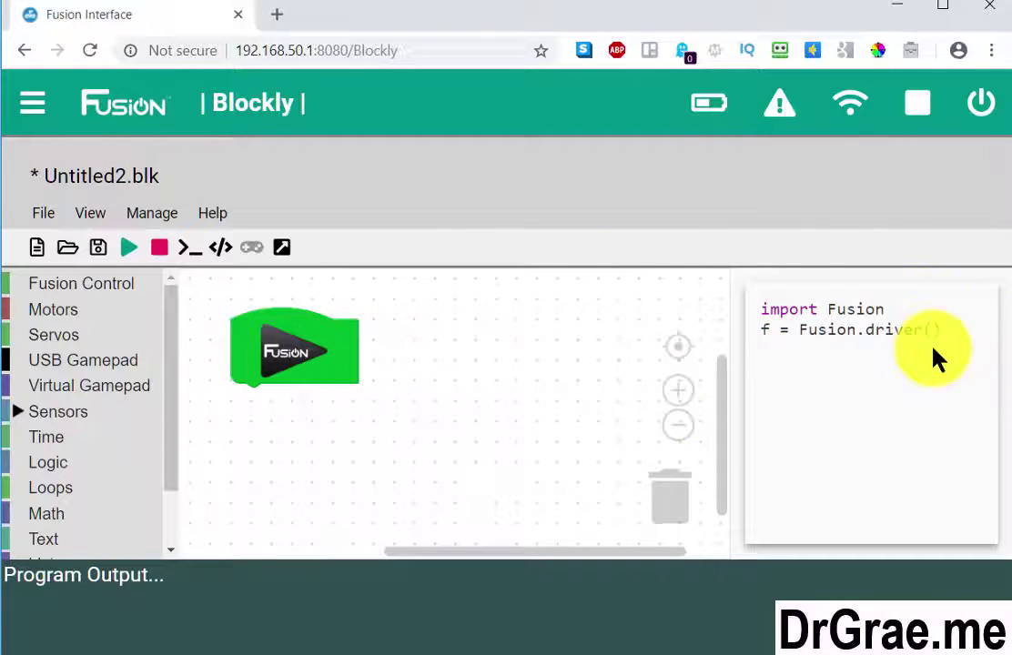
{"action": "left_click", "coordinate": [28, 53]}
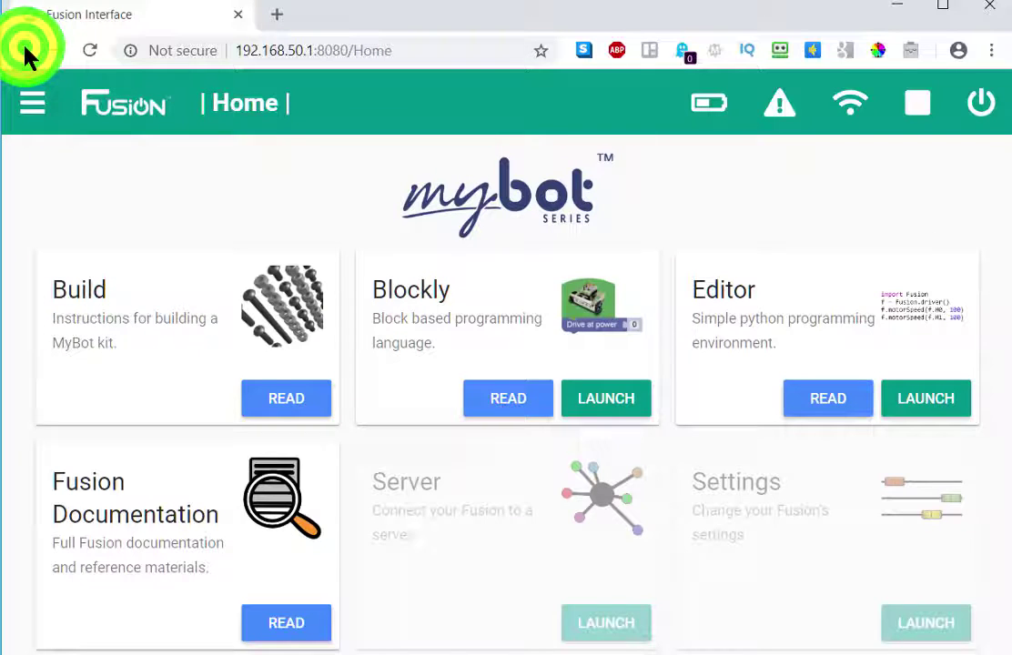
Step: Launch the Editor card to get a new Untitled1.py file with starter code
{"action": "left_click", "coordinate": [937, 412]}
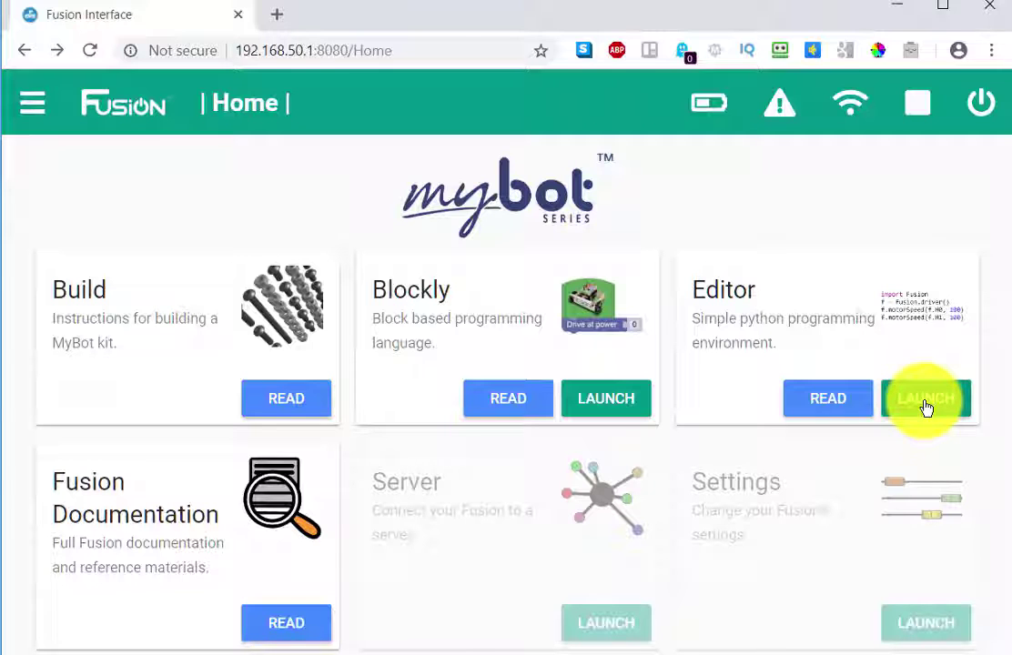
{"action": "left_click", "coordinate": [923, 405]}
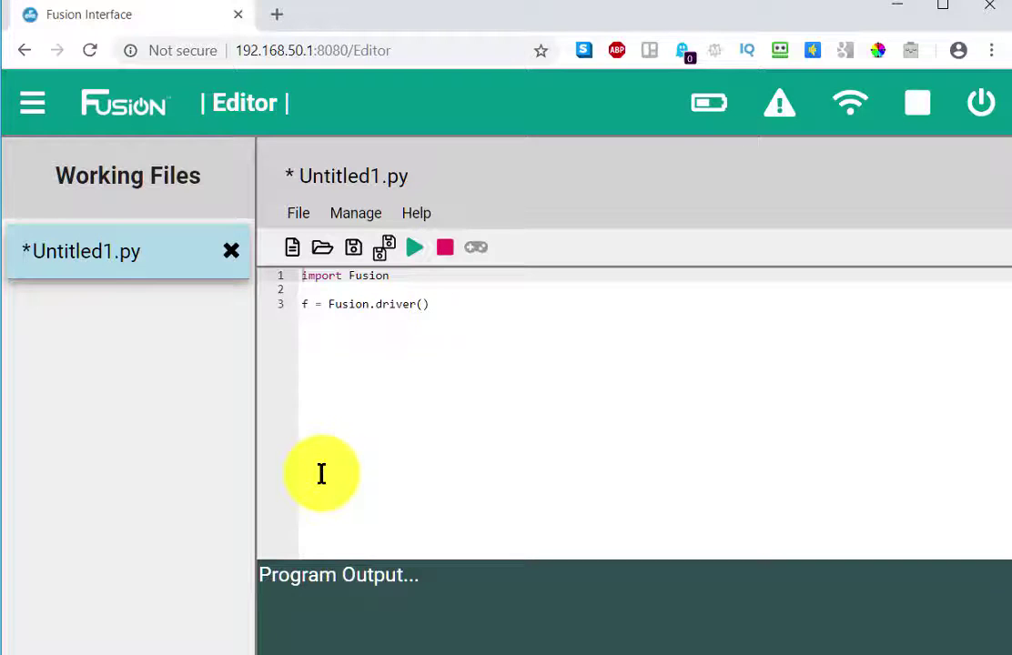
Step: Return Home, check the 49% battery level, and show the Logout/Power Off/Restart menu
{"action": "left_click", "coordinate": [25, 53]}
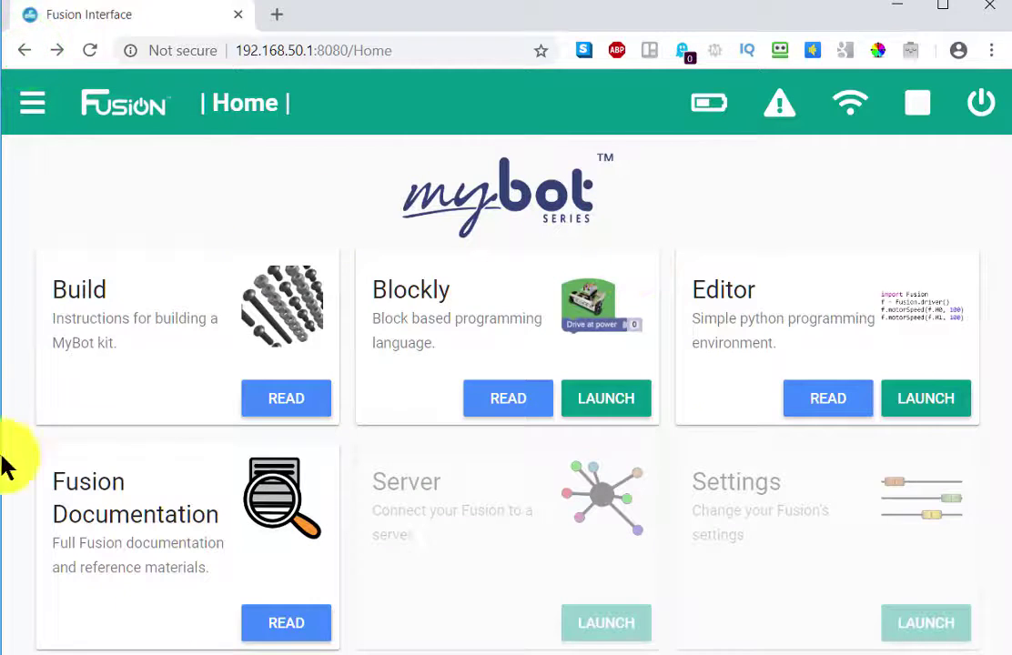
{"action": "left_click", "coordinate": [708, 107]}
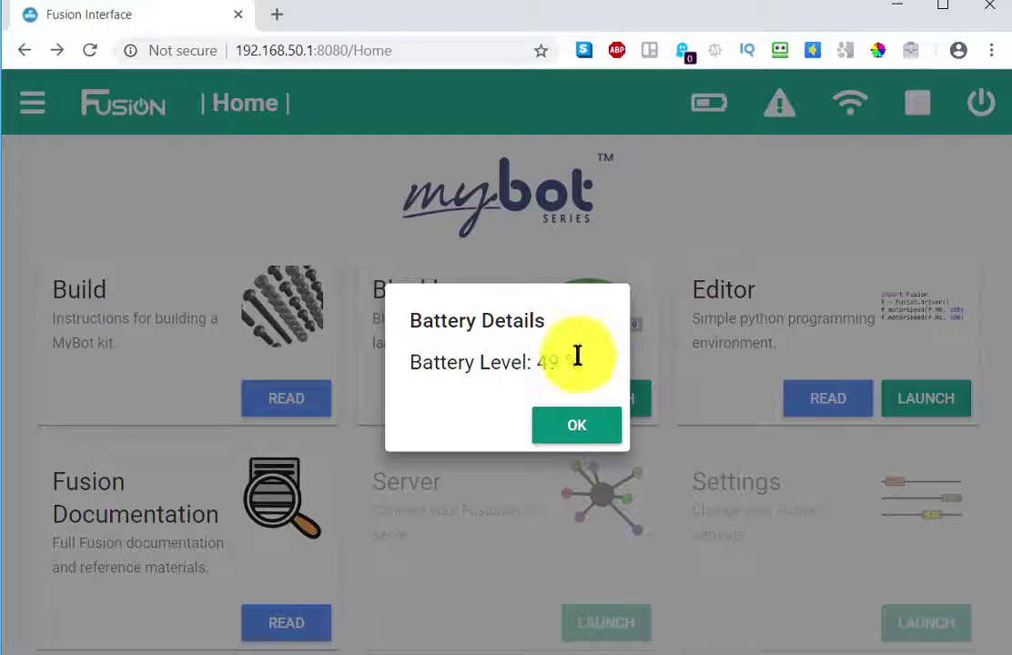
{"action": "left_click", "coordinate": [971, 107]}
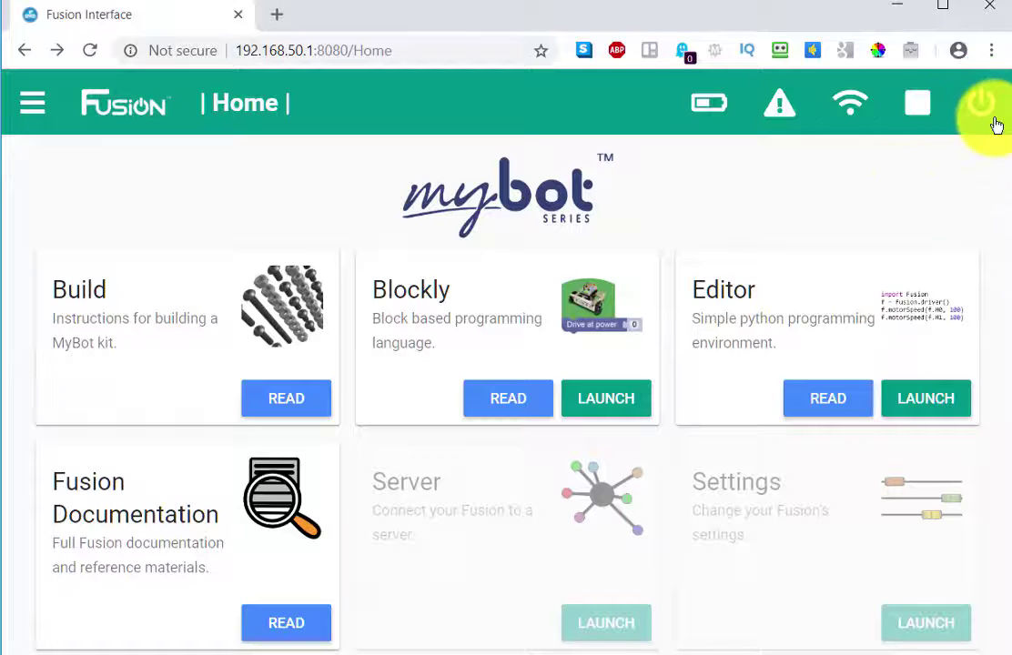
{"action": "left_click", "coordinate": [981, 107]}
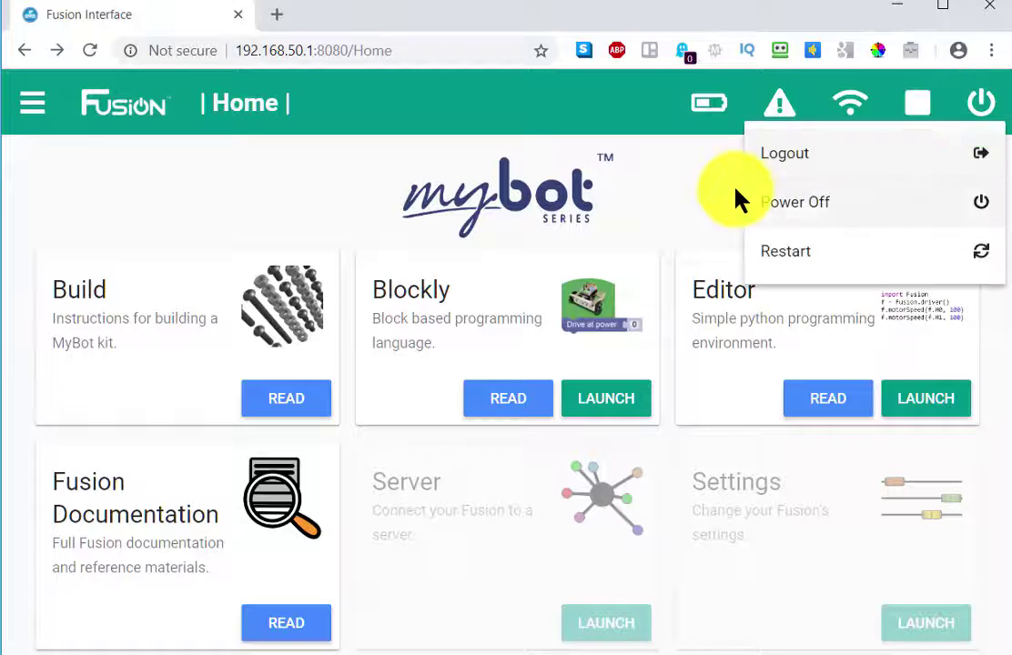